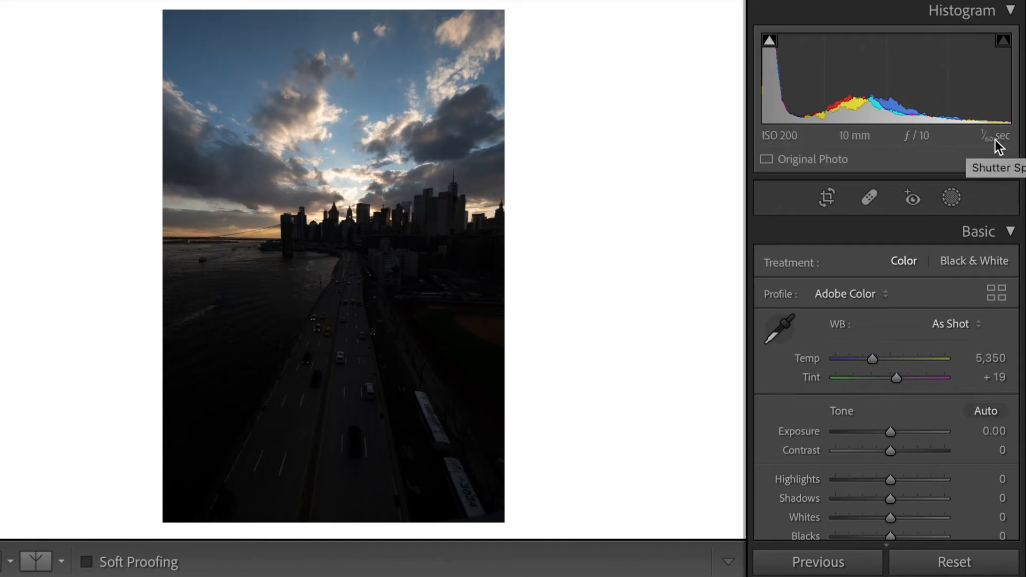
Create a subject mask of the man in the grey T-shirt, and try an exposure change on it before resetting it.
{"action": "left_click", "coordinate": [958, 201]}
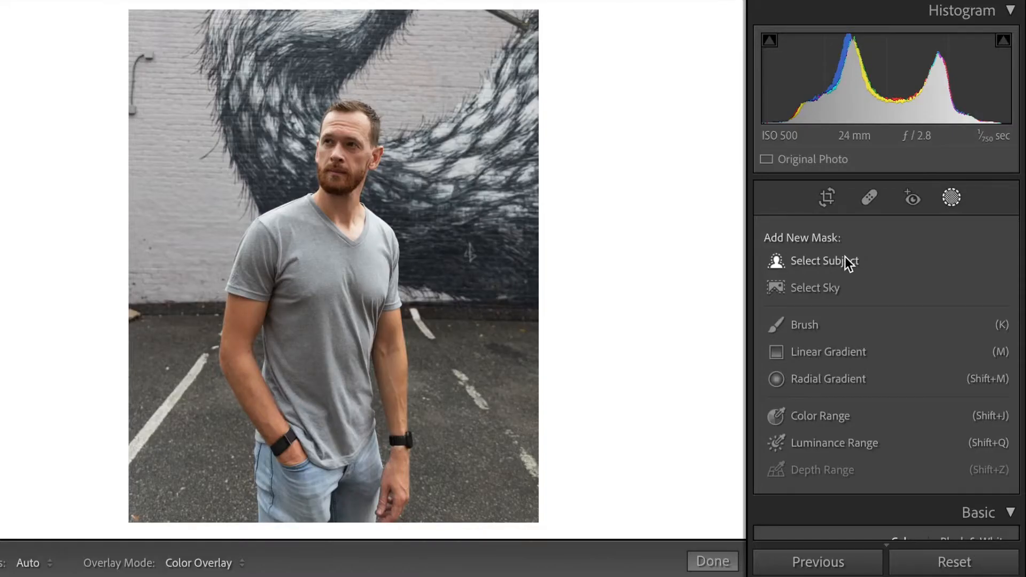
{"action": "left_click", "coordinate": [845, 260]}
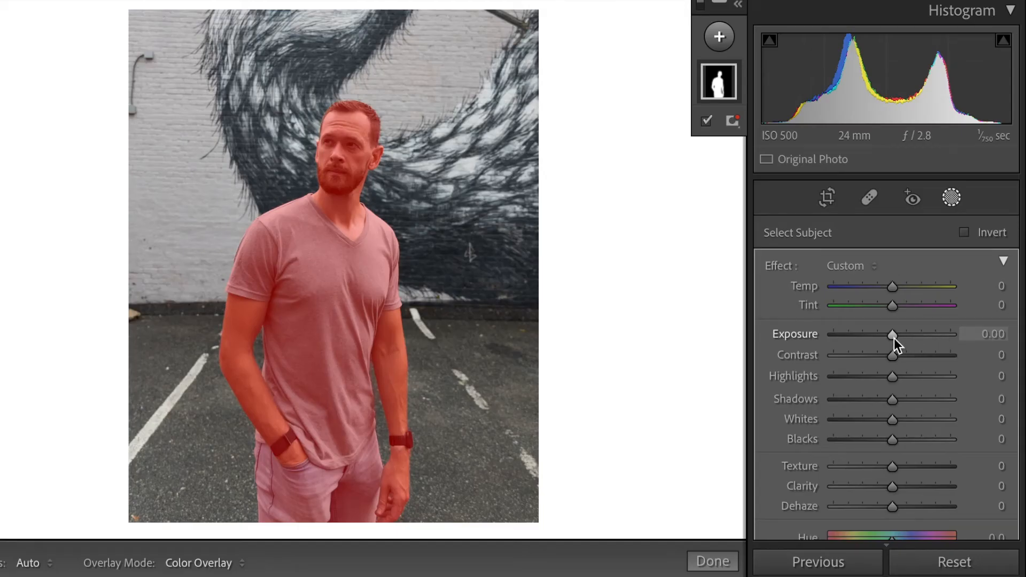
{"action": "mouse_move", "coordinate": [894, 338]}
{"action": "left_mouse_down"}
{"action": "mouse_move", "coordinate": [909, 339]}
{"action": "mouse_move", "coordinate": [887, 338]}
{"action": "left_mouse_up"}
{"action": "double_click", "coordinate": [887, 338]}
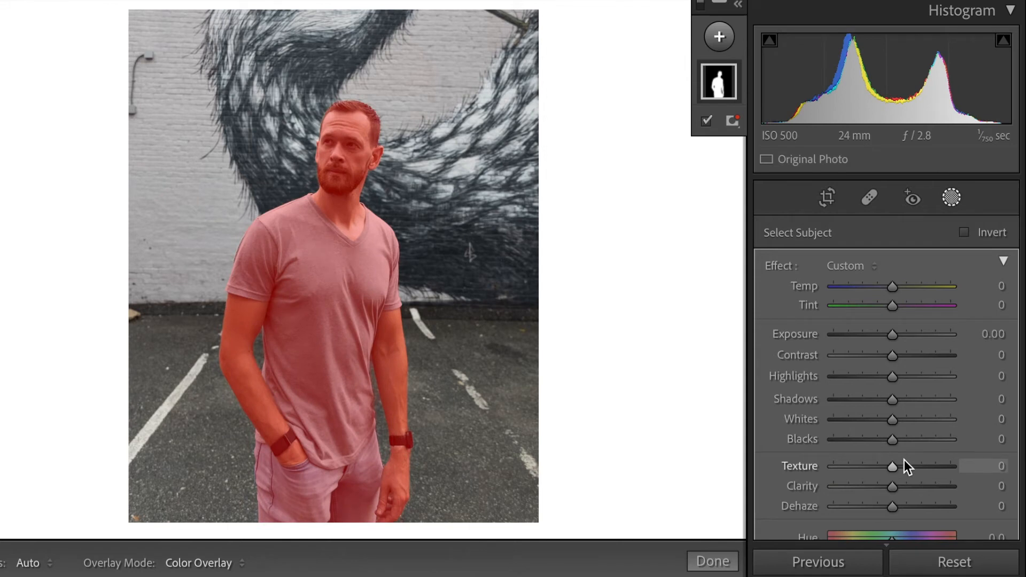
Invert the subject mask to target the background behind the man, and try a slight exposure adjustment on it.
{"action": "scroll", "coordinate": [900, 483], "scroll_direction": "down", "scroll_amount": 4}
{"action": "scroll", "coordinate": [899, 484], "scroll_direction": "down", "scroll_amount": 2}
{"action": "mouse_move", "coordinate": [900, 484]}
{"action": "left_mouse_down"}
{"action": "mouse_move", "coordinate": [865, 489]}
{"action": "mouse_move", "coordinate": [893, 495]}
{"action": "left_mouse_up"}
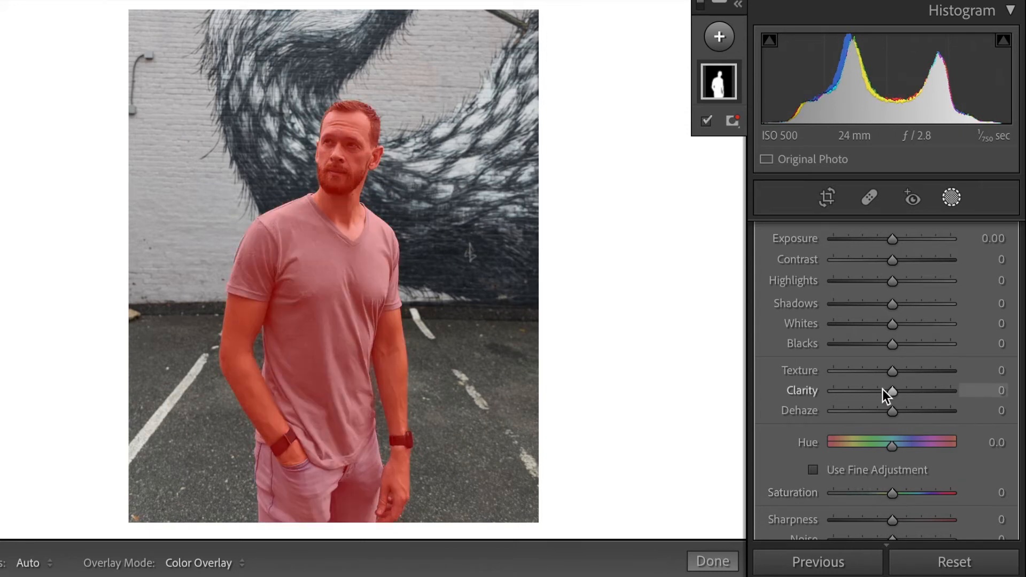
{"action": "scroll", "coordinate": [883, 389], "scroll_direction": "up", "scroll_amount": 6}
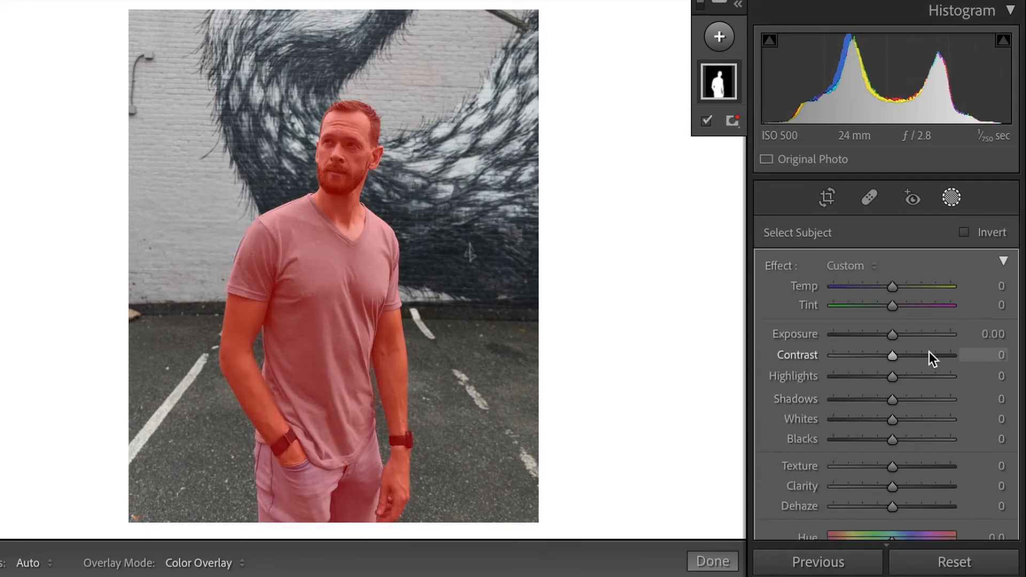
{"action": "left_click", "coordinate": [963, 232]}
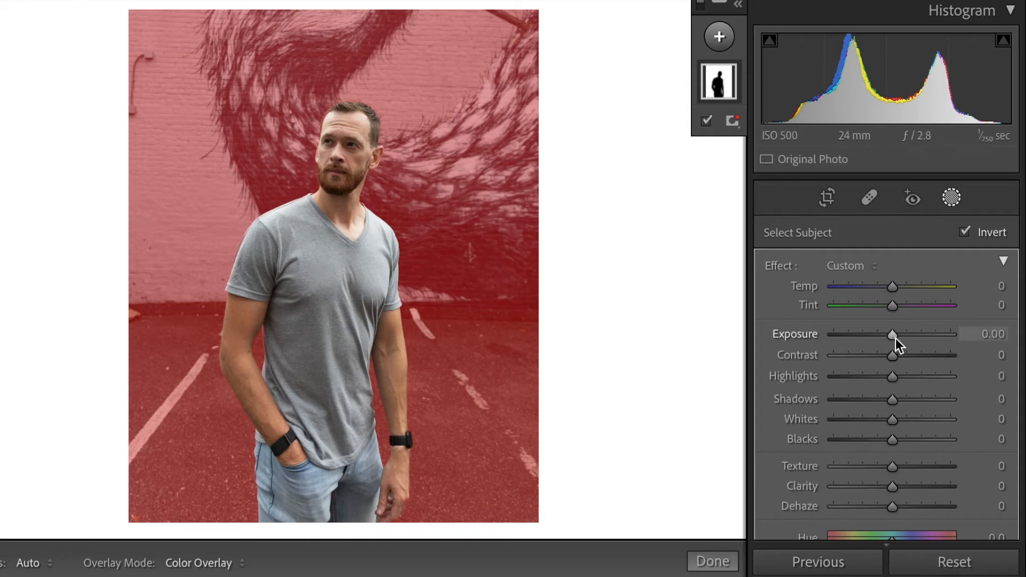
{"action": "left_click_drag", "start_coordinate": [896, 338], "coordinate": [888, 336]}
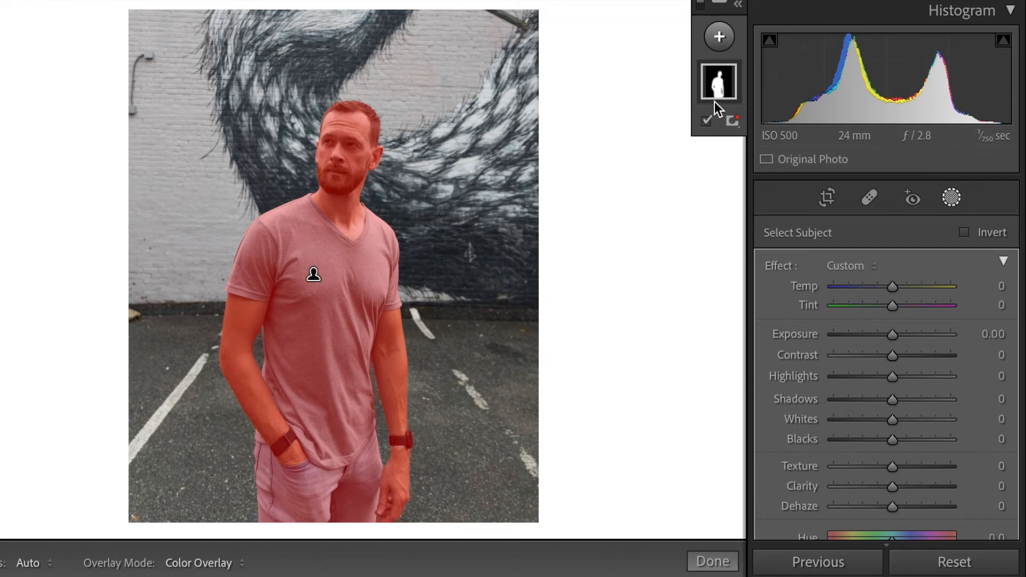
Reopen the photo's masks and rename the radial mask around the man as "Radial filter".
{"action": "left_click", "coordinate": [713, 561]}
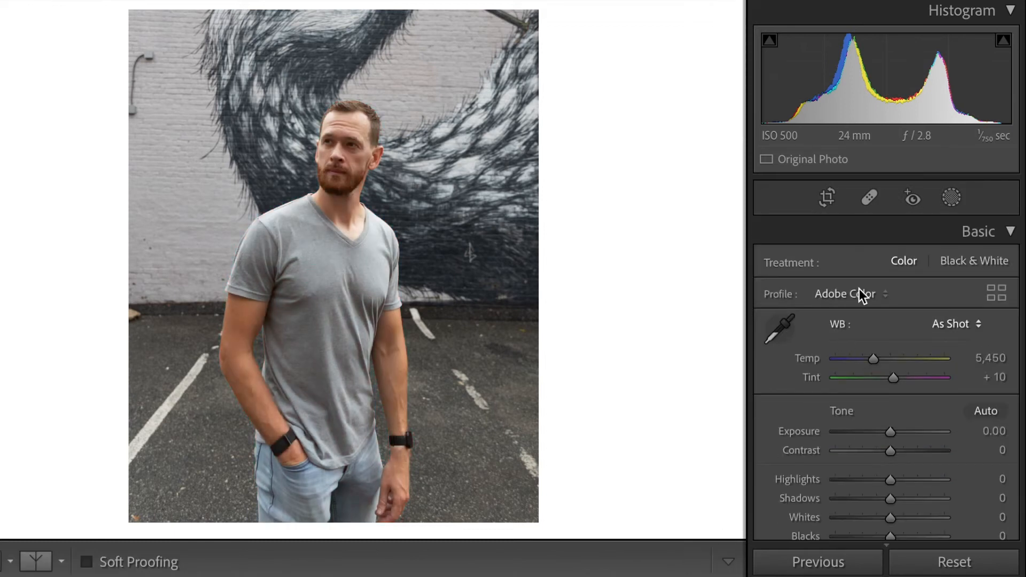
{"action": "left_click", "coordinate": [946, 199]}
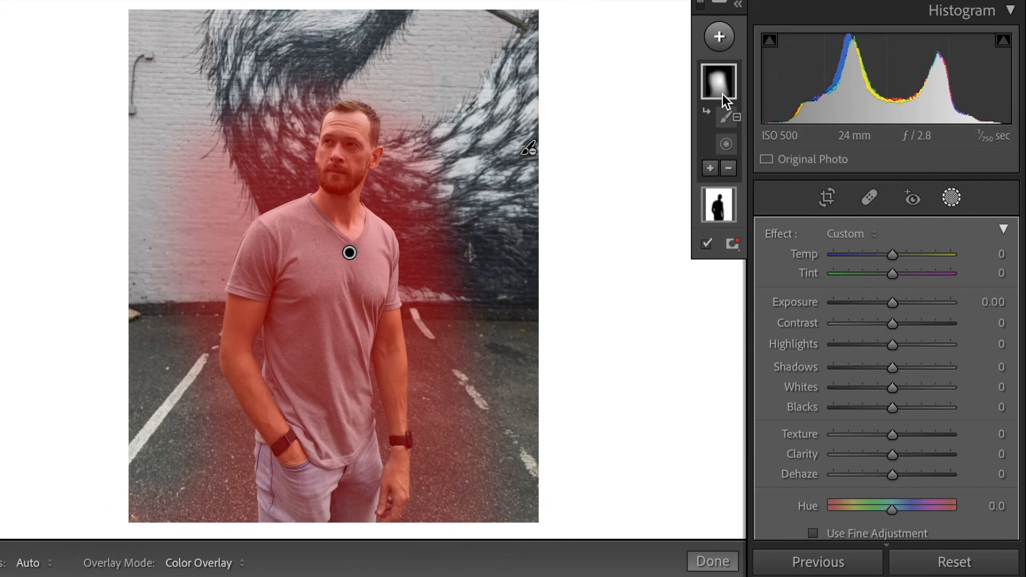
{"action": "double_click", "coordinate": [723, 94]}
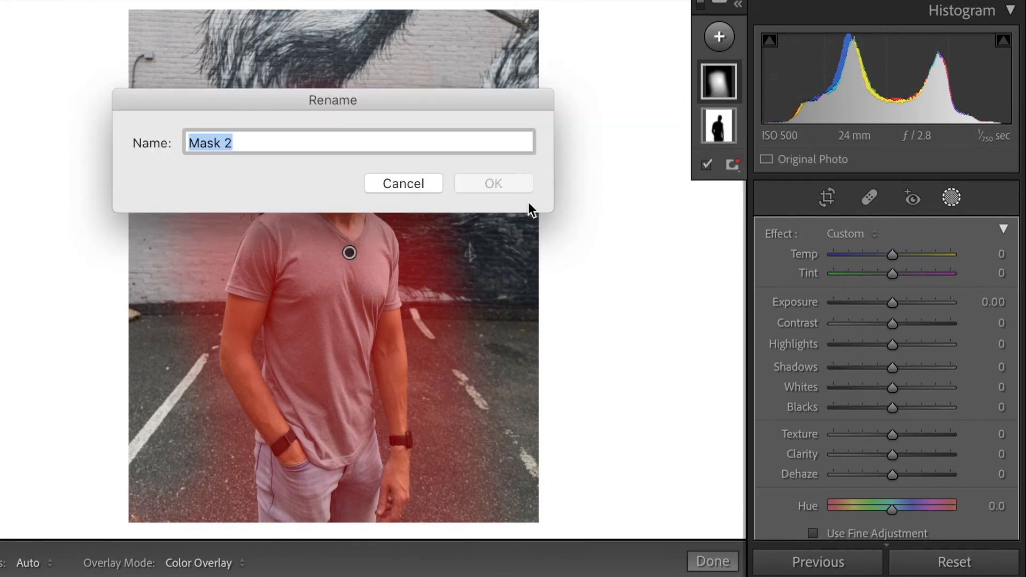
{"action": "type", "text": "Radial filt"}
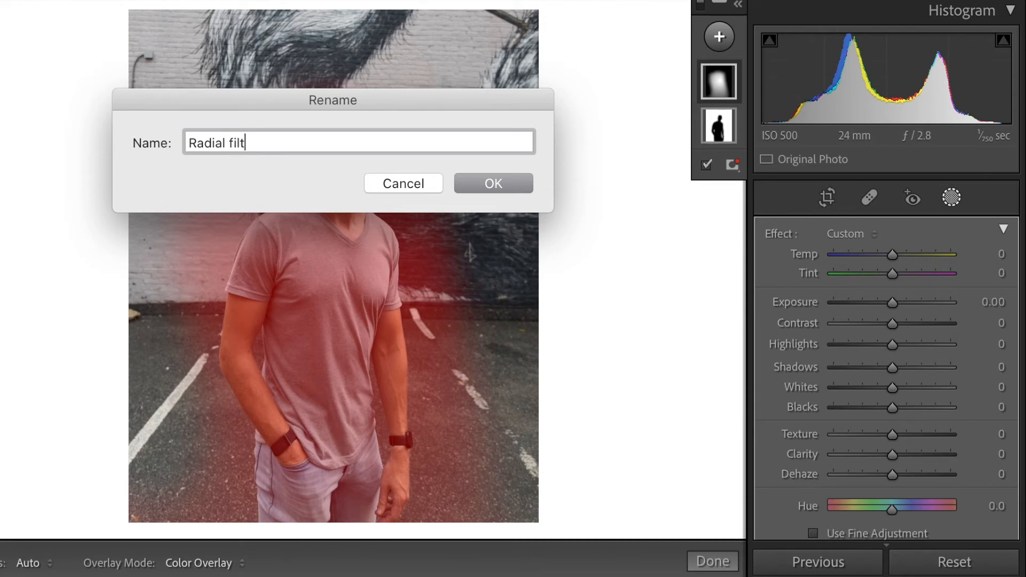
{"action": "type", "text": "er"}
{"action": "key", "text": "Return"}
Rename the inverted subject mask as "Subject".
{"action": "left_click", "coordinate": [719, 128]}
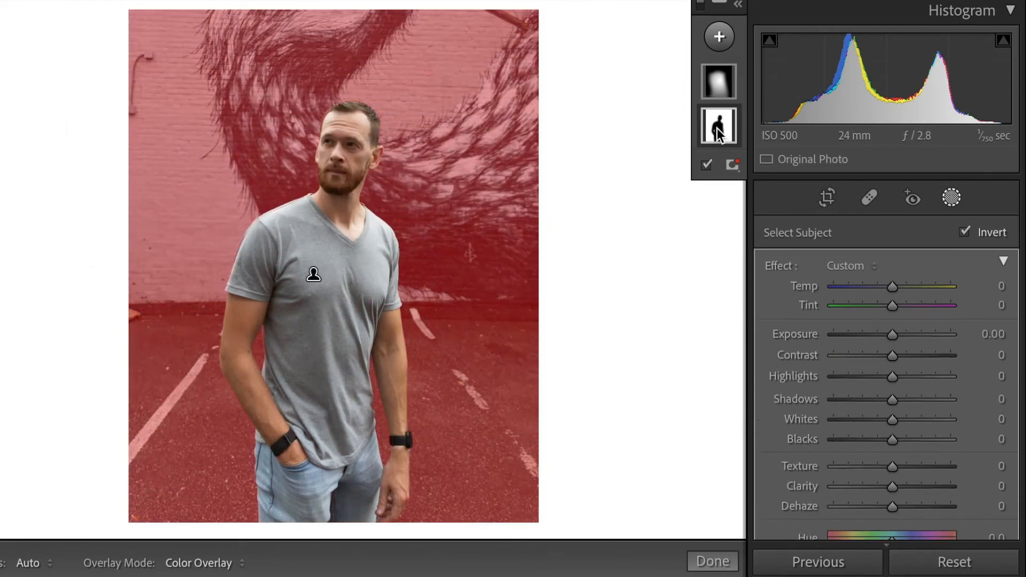
{"action": "double_click", "coordinate": [718, 130]}
{"action": "type", "text": "Su"}
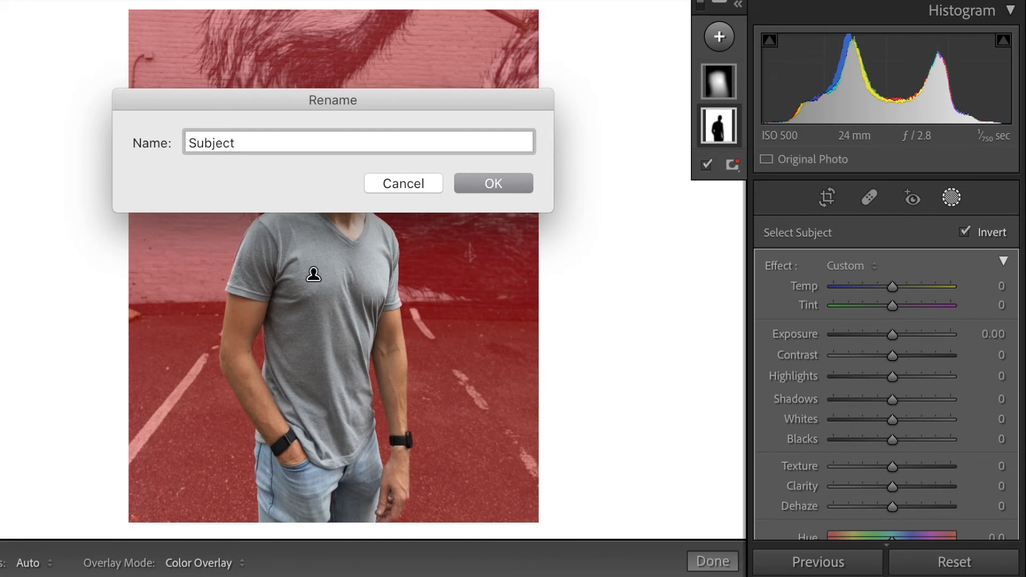
{"action": "type", "text": "bject"}
{"action": "left_click", "coordinate": [522, 180]}
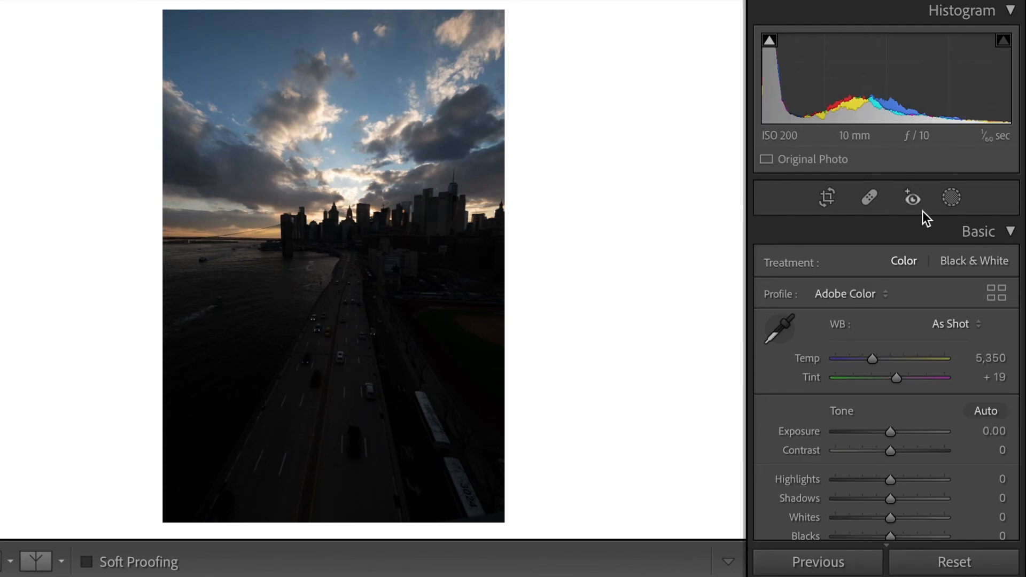
Create a sky mask on the city skyline photo with Select Sky.
{"action": "left_click", "coordinate": [951, 198]}
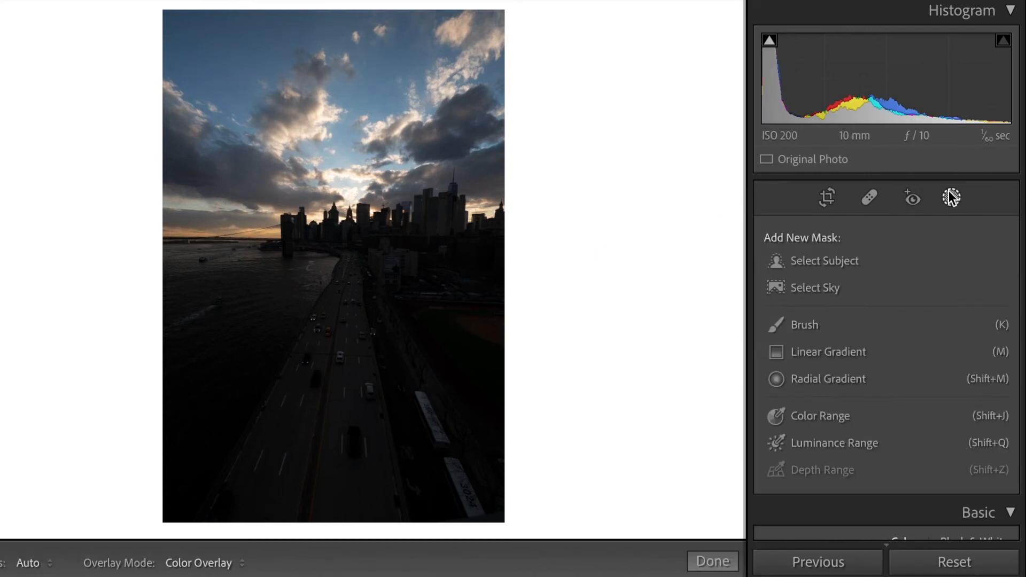
{"action": "left_click", "coordinate": [842, 284]}
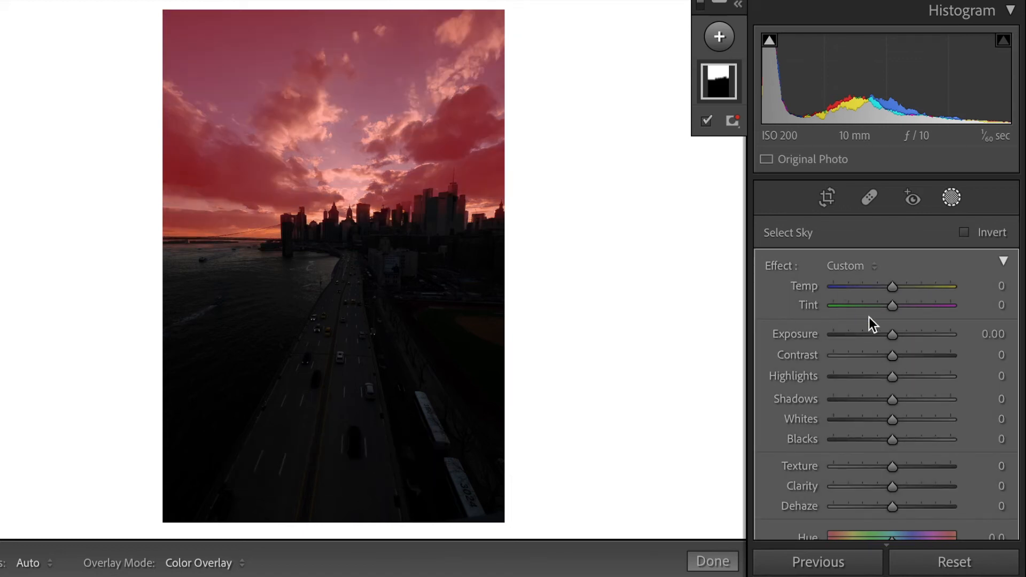
Try Highlights at -41 and Temp at 21 on the sky mask, and reset both to their defaults.
{"action": "mouse_move", "coordinate": [893, 334]}
{"action": "left_mouse_down"}
{"action": "mouse_move", "coordinate": [868, 333]}
{"action": "mouse_move", "coordinate": [893, 335]}
{"action": "left_mouse_up"}
{"action": "left_click_drag", "start_coordinate": [893, 375], "coordinate": [869, 375]}
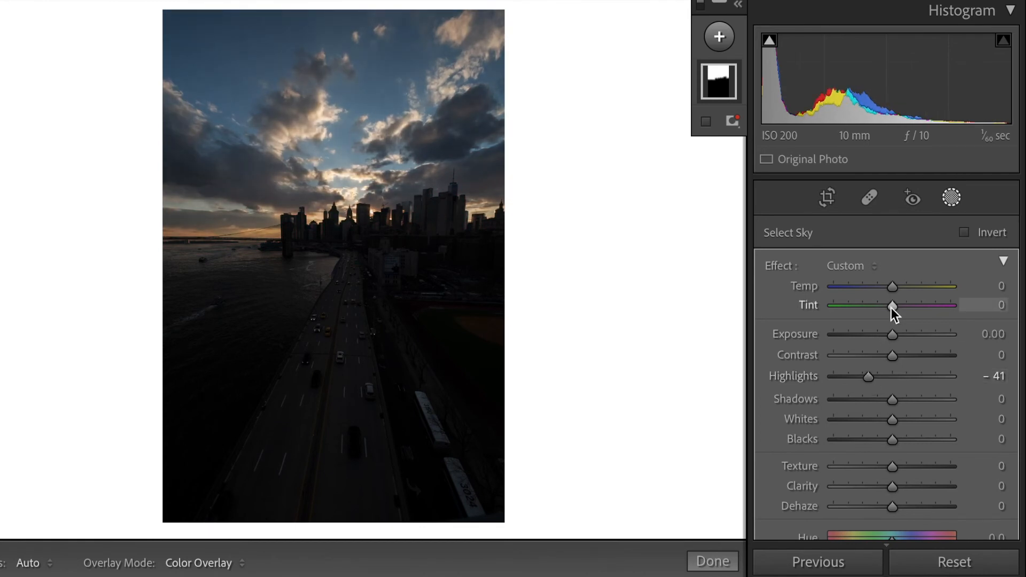
{"action": "left_click_drag", "start_coordinate": [893, 288], "coordinate": [905, 287]}
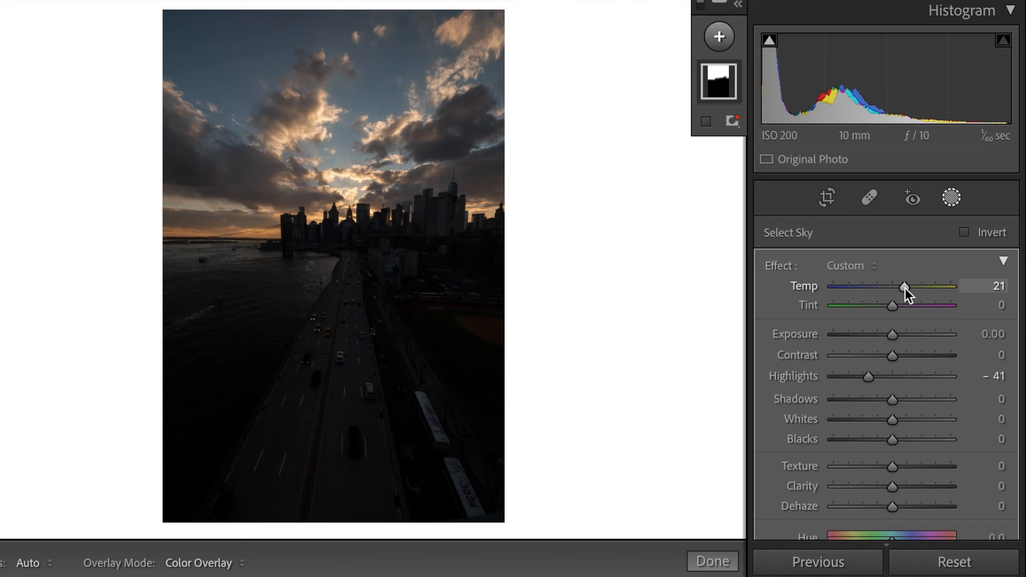
{"action": "double_click", "coordinate": [906, 288]}
{"action": "double_click", "coordinate": [868, 380]}
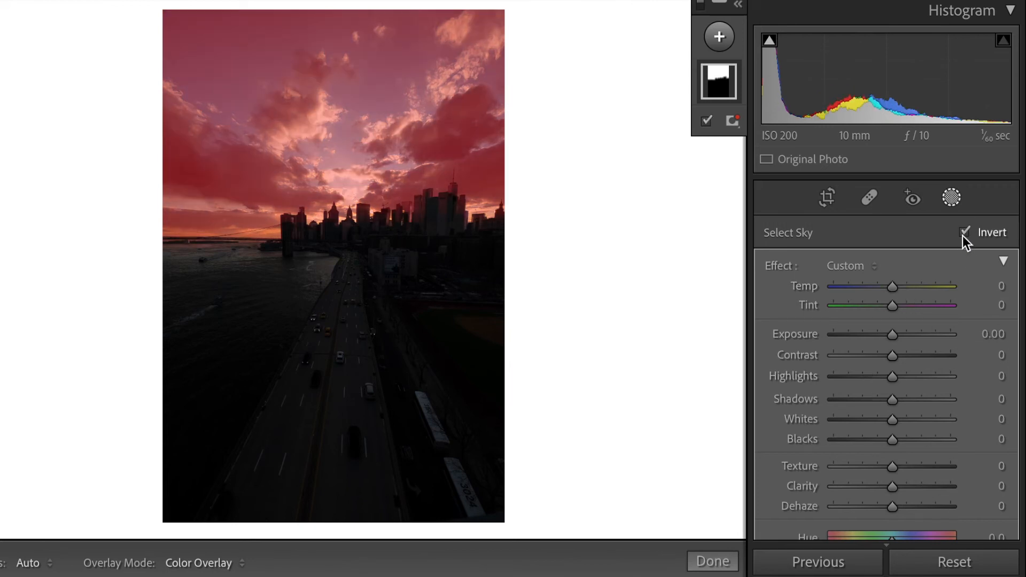
Invert the sky mask to target the city and water, and raise its Shadows to 100.
{"action": "left_click", "coordinate": [965, 233]}
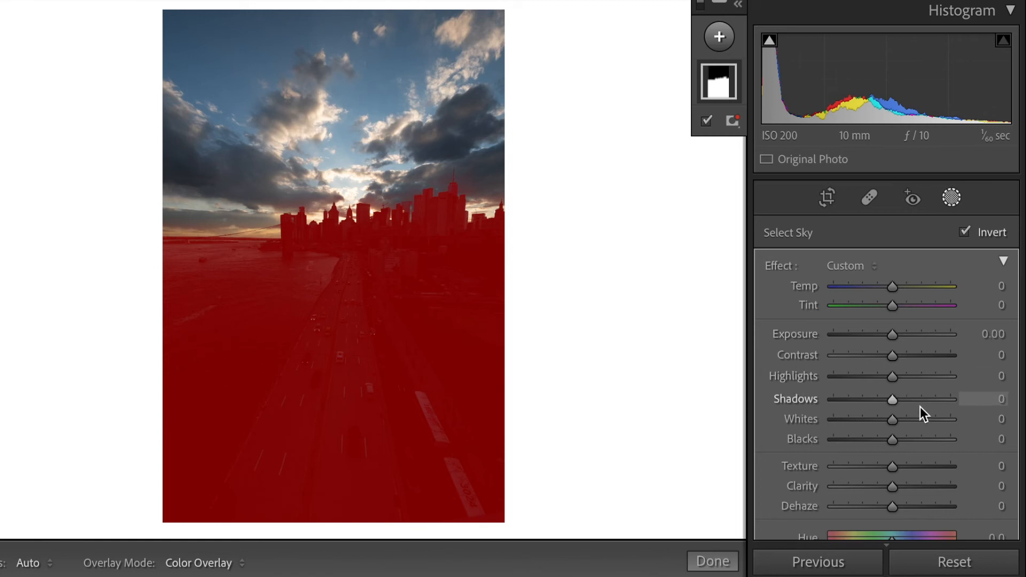
{"action": "left_click_drag", "start_coordinate": [896, 399], "coordinate": [951, 415]}
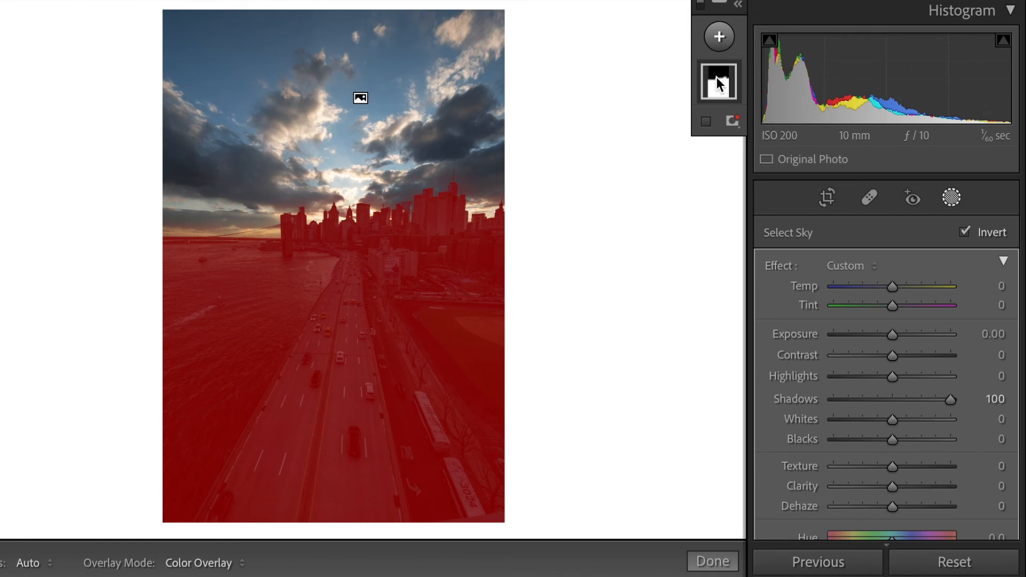
Try subtracting the road and baseball field from the inverted sky mask with a size 25 brush.
{"action": "left_click", "coordinate": [719, 84]}
{"action": "left_click", "coordinate": [729, 143]}
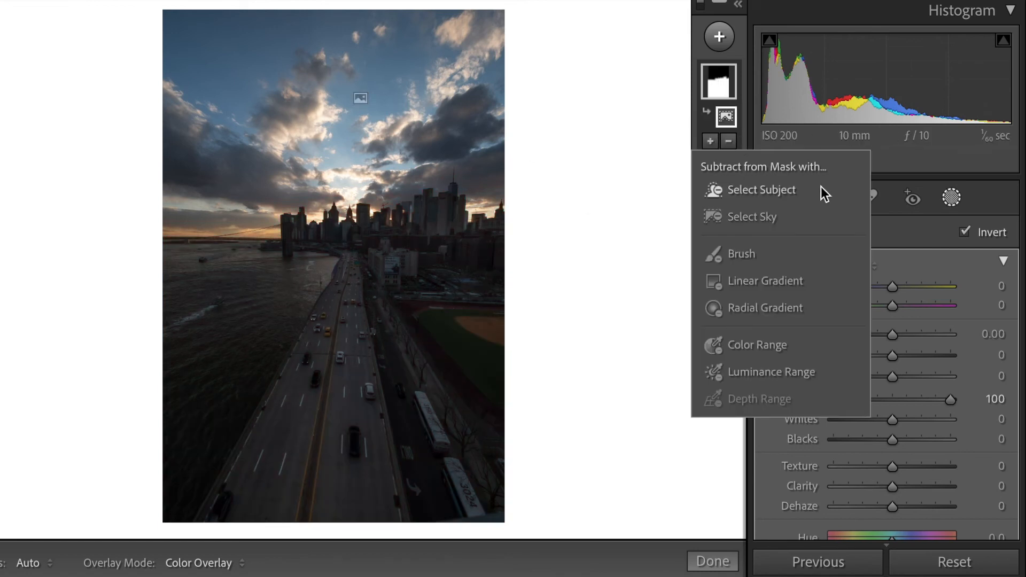
{"action": "left_click", "coordinate": [730, 256]}
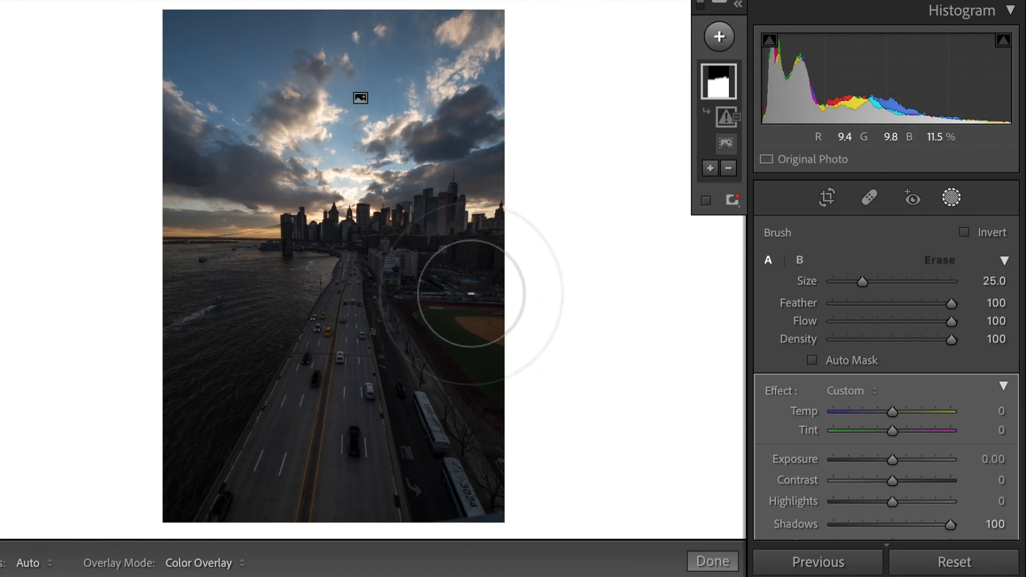
{"action": "left_click", "coordinate": [722, 74]}
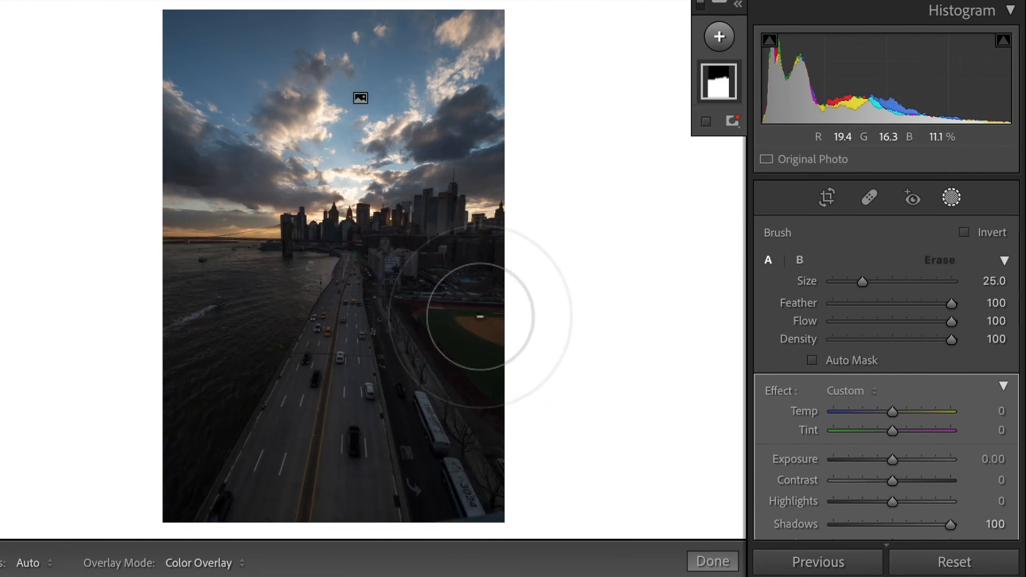
{"action": "left_click_drag", "start_coordinate": [480, 318], "coordinate": [455, 463]}
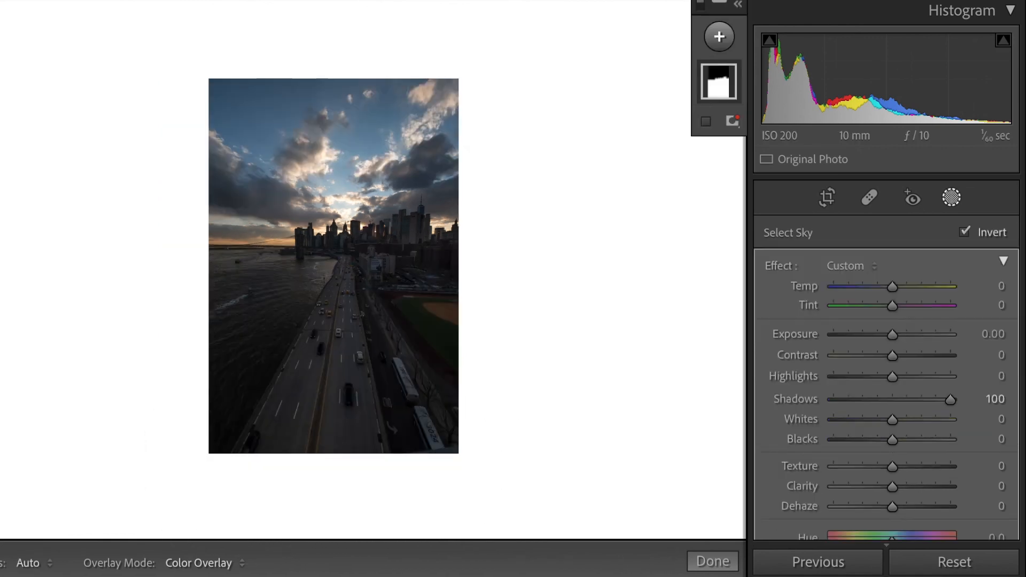
Exit masking and examine the transition between the buildings and the sky along the skyline up close.
{"action": "left_click", "coordinate": [726, 561]}
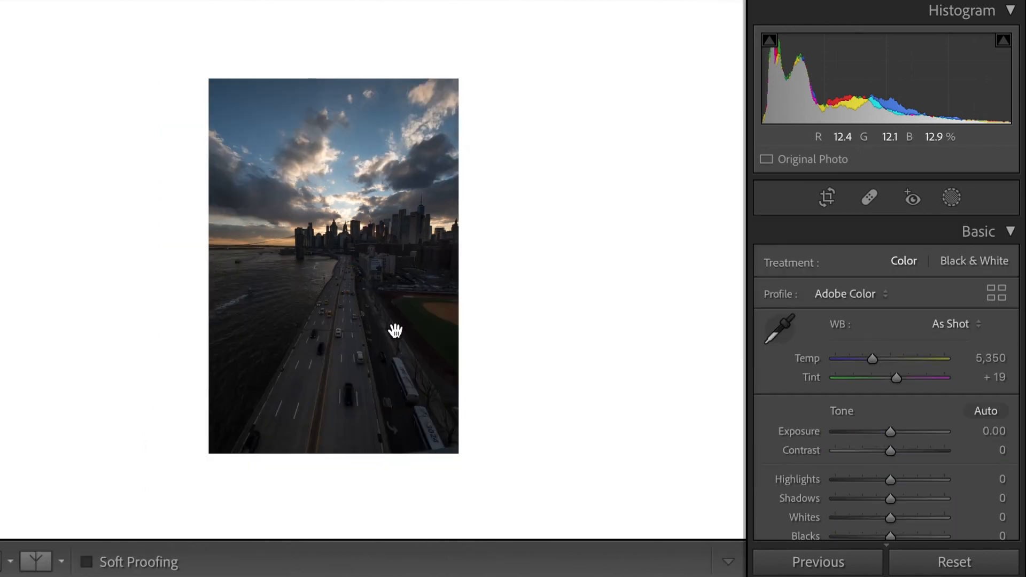
{"action": "left_click", "coordinate": [343, 222]}
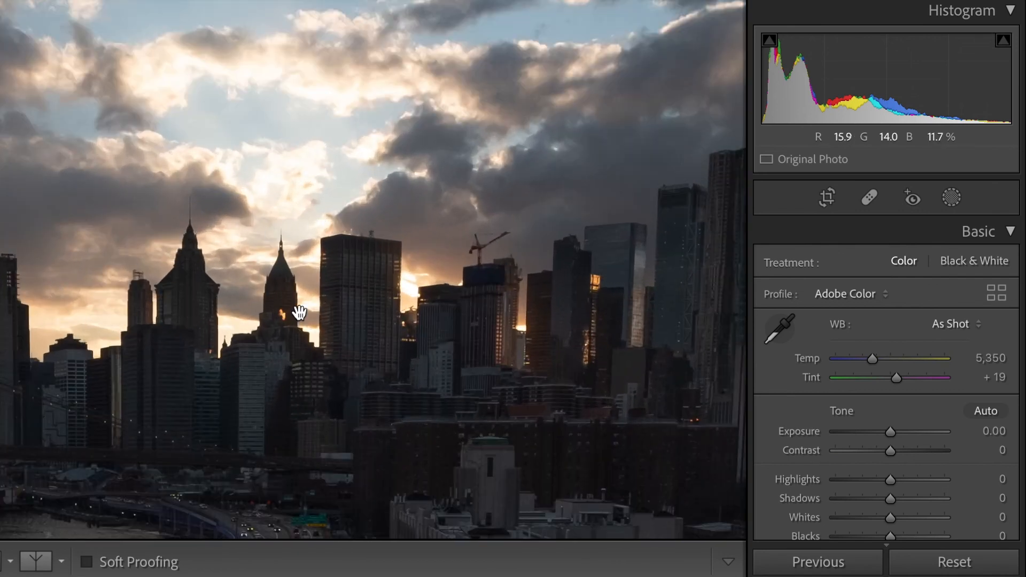
{"action": "scroll", "coordinate": [479, 325], "scroll_direction": "left", "scroll_amount": 3}
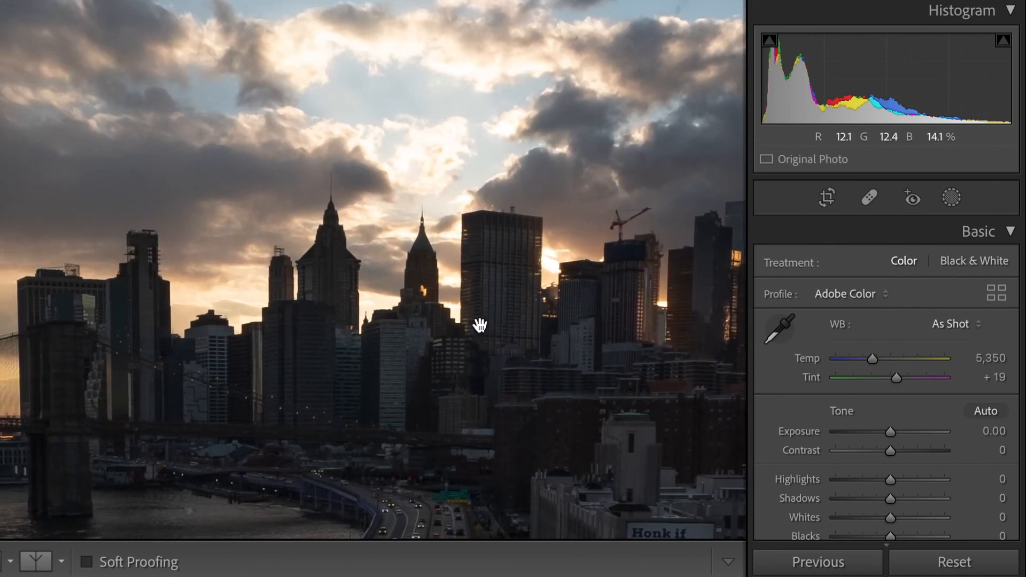
{"action": "left_click", "coordinate": [430, 327]}
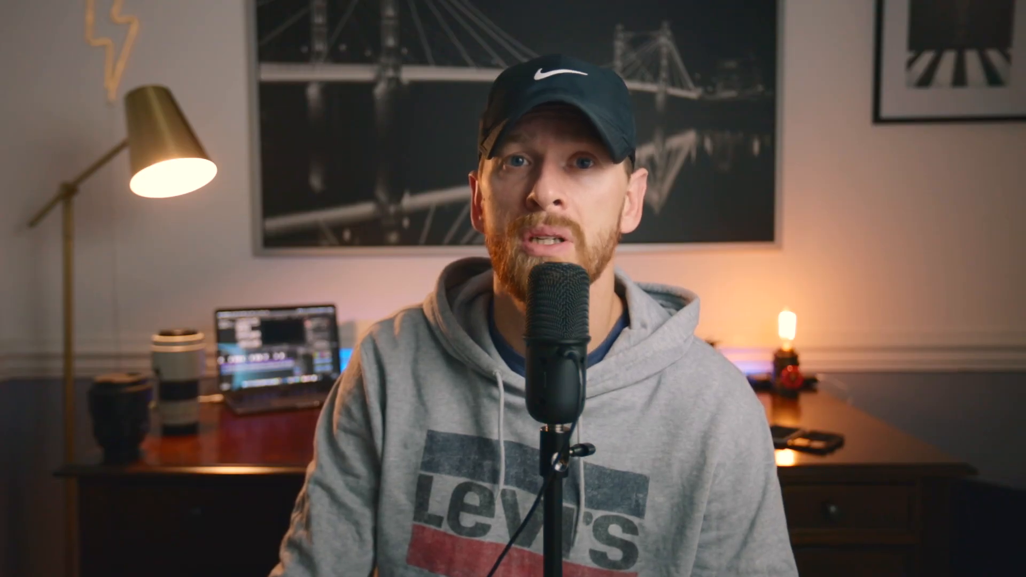